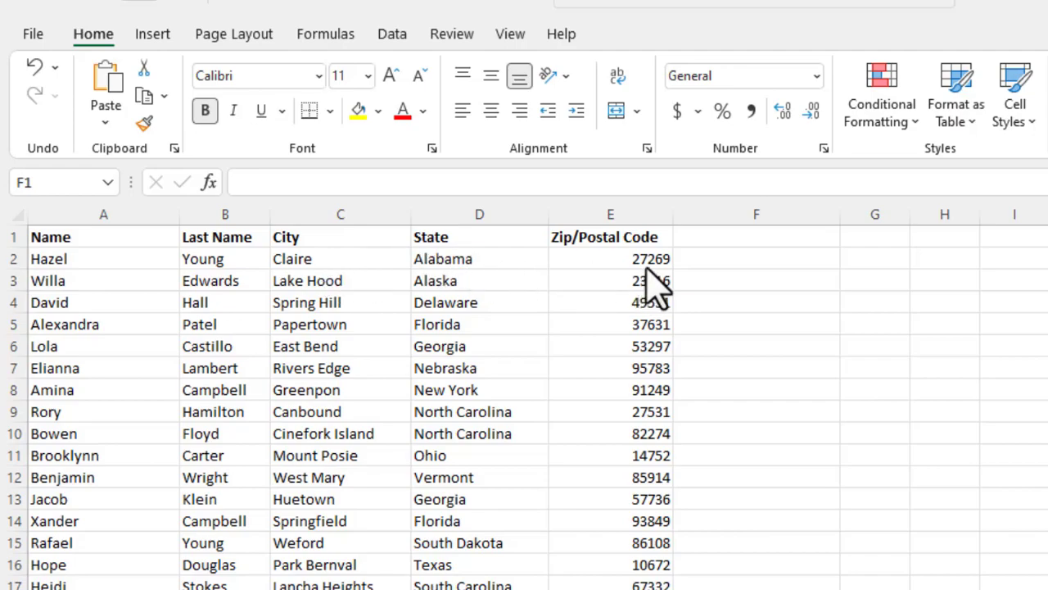
Enter the first record's city, state and zip code manually as one combined text in cell F2
{"action": "left_click", "coordinate": [811, 260]}
{"action": "left_click", "coordinate": [805, 264]}
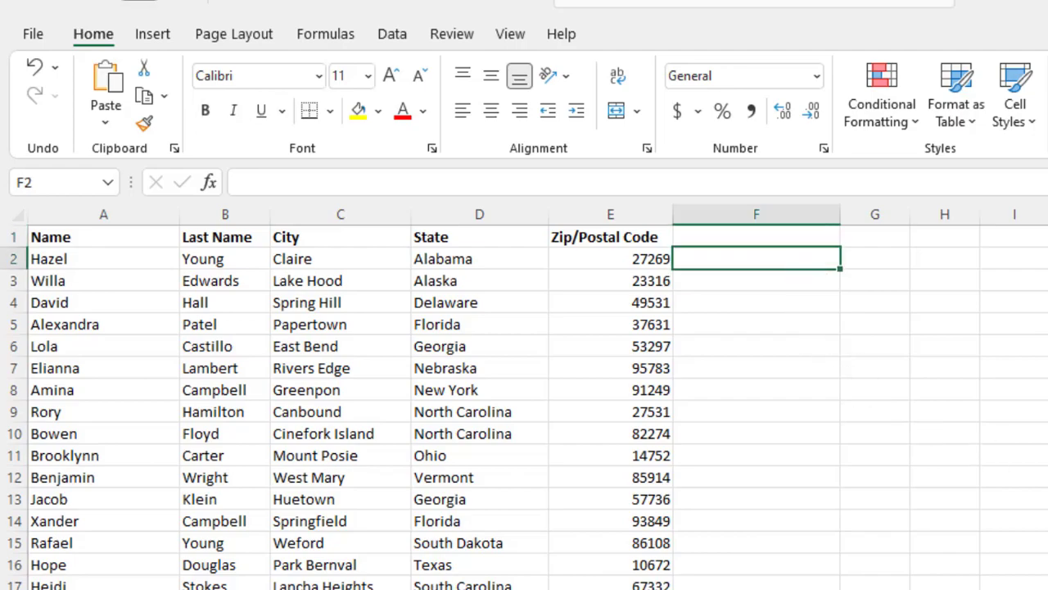
{"action": "type", "text": "Claire, Alaba"}
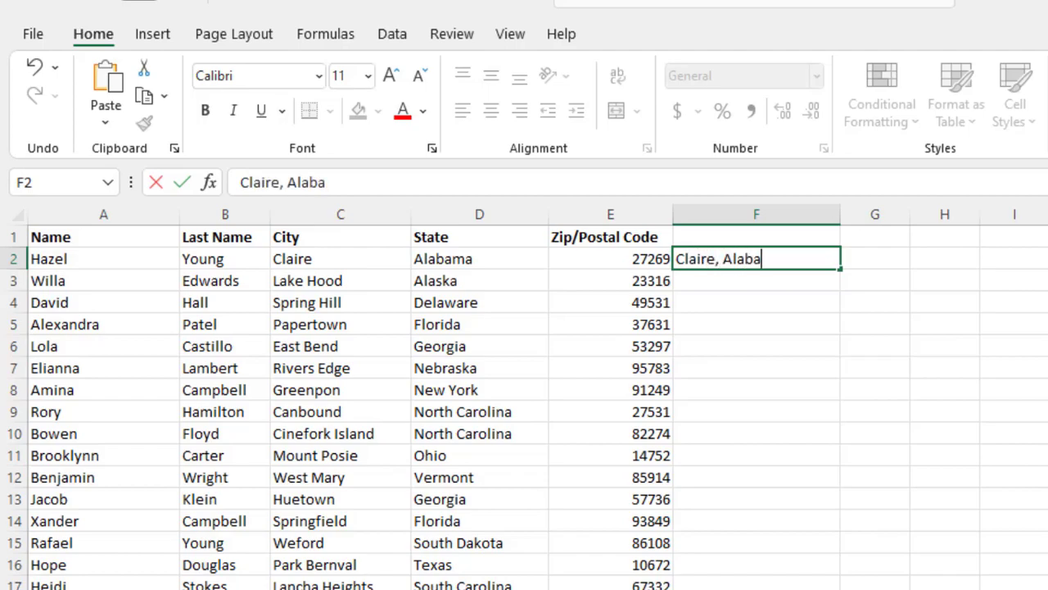
{"action": "type", "text": "ma 27269"}
{"action": "key", "text": "Return"}
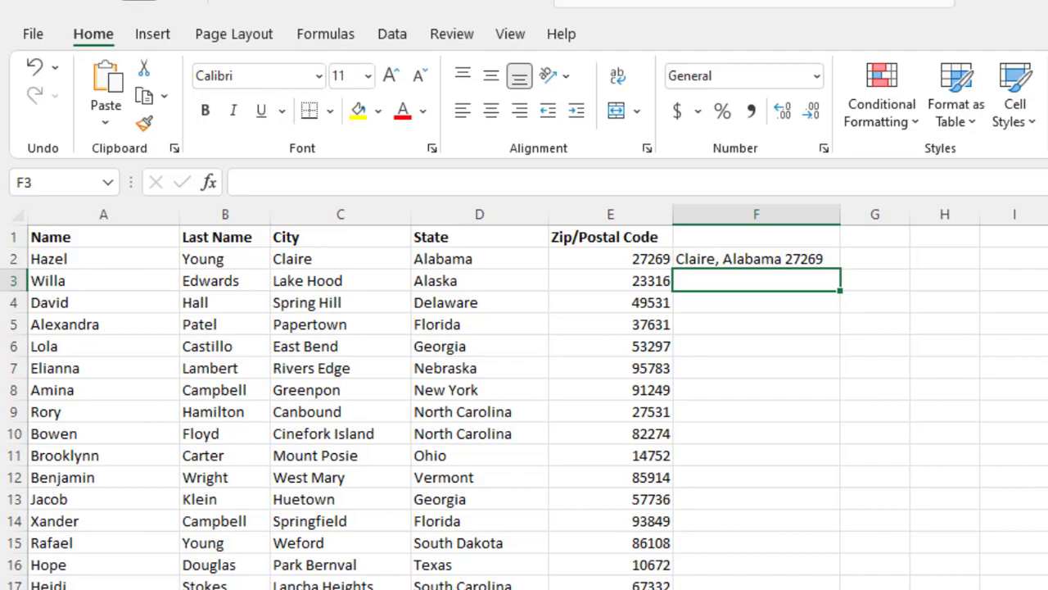
Replace the content of cell F2 with the formula =CONCAT(C2,D2,E2) to join city, state and zip code
{"action": "left_click", "coordinate": [756, 259]}
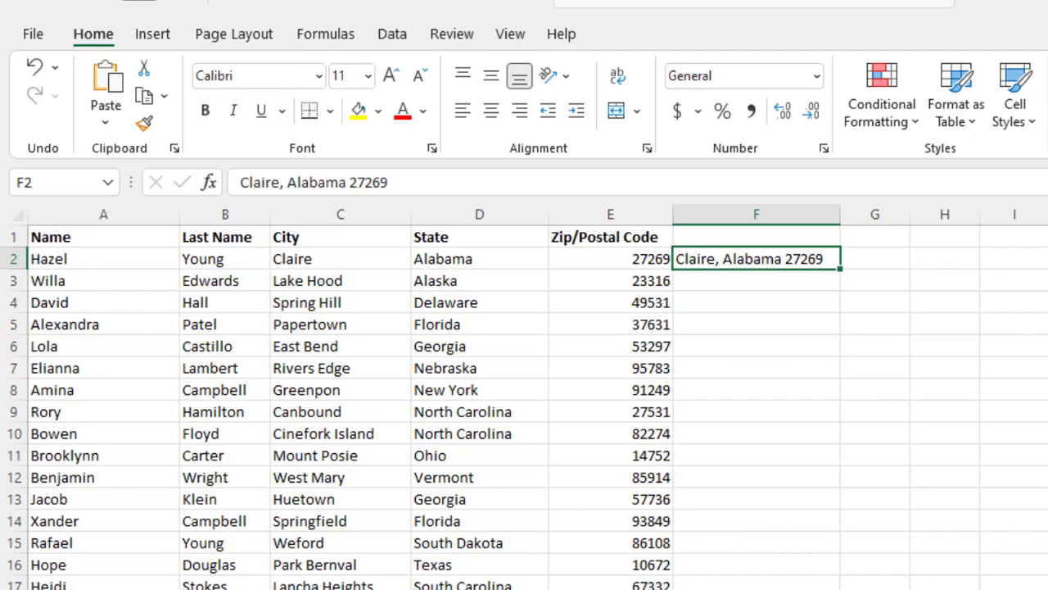
{"action": "type", "text": "=con"}
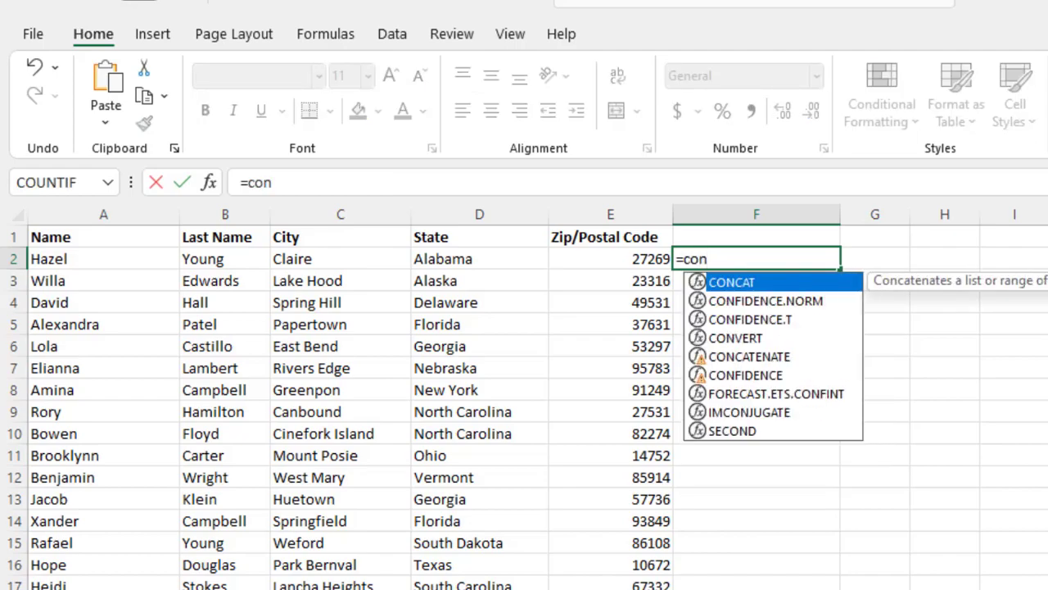
{"action": "type", "text": "ca"}
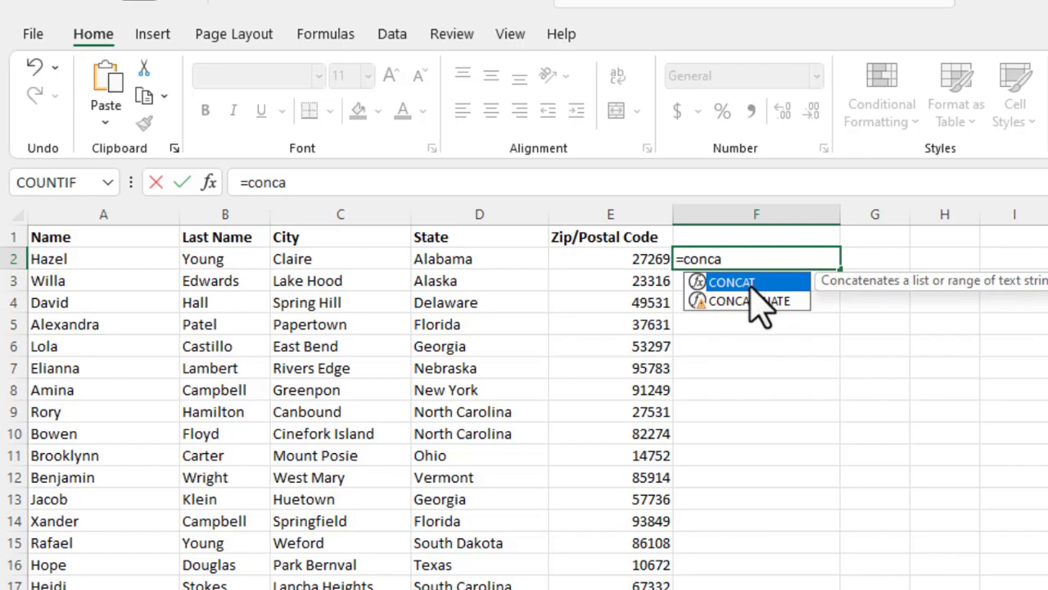
{"action": "key", "text": "Tab"}
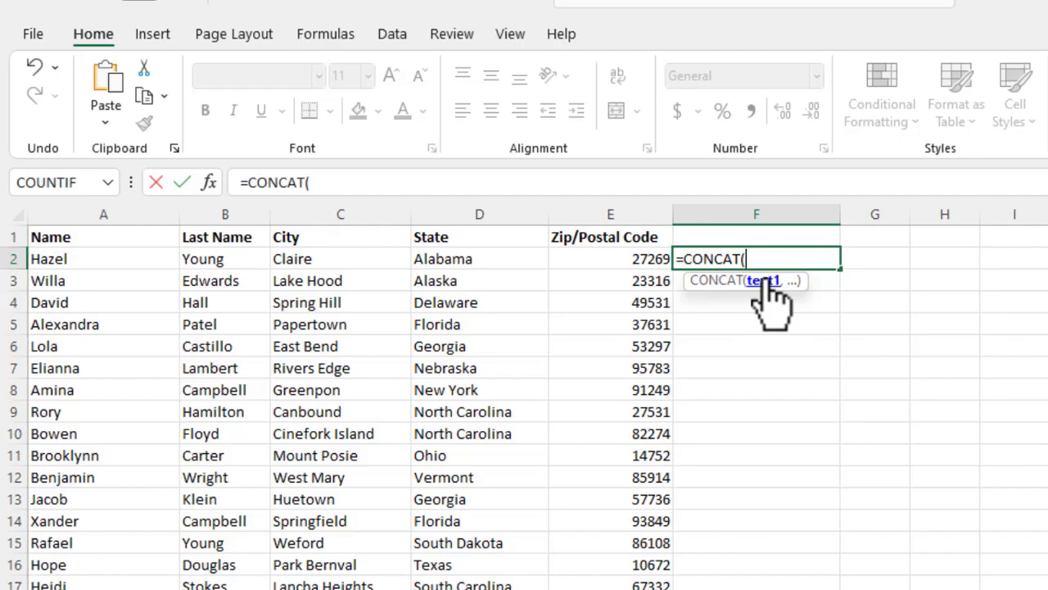
{"action": "left_click", "coordinate": [352, 258]}
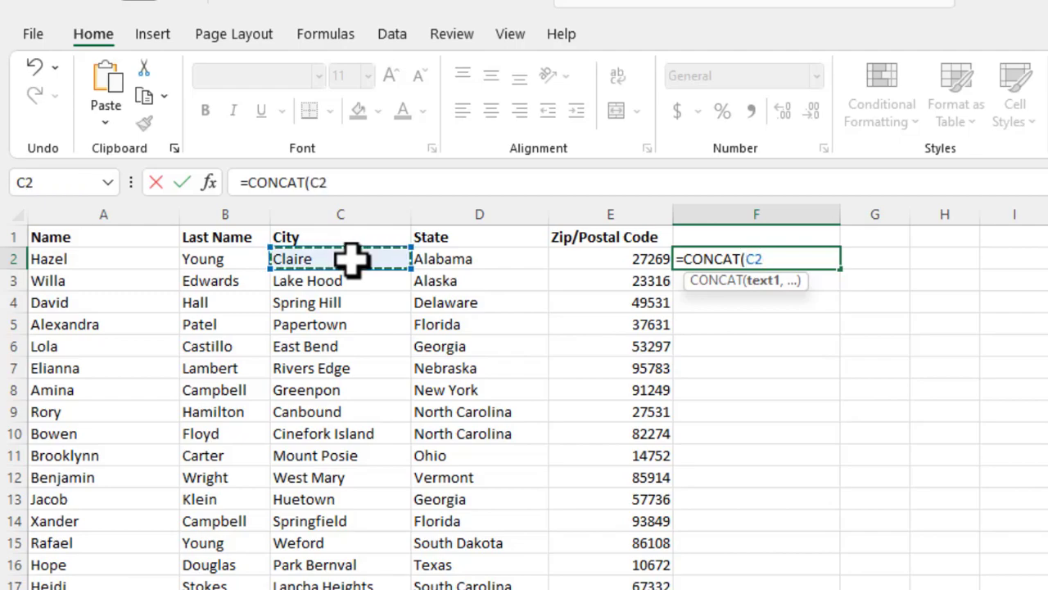
{"action": "type", "text": ","}
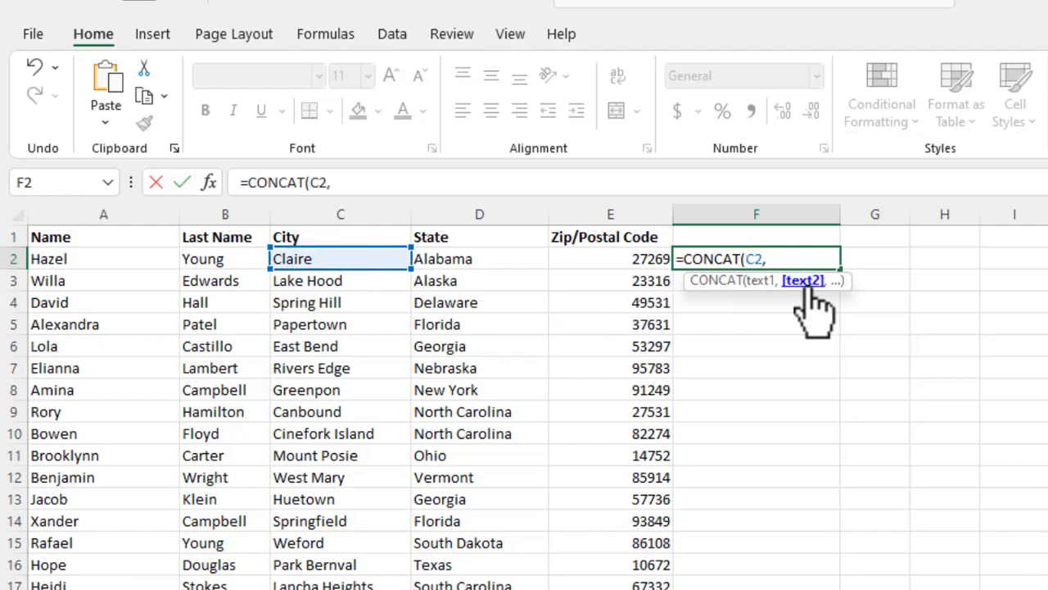
{"action": "left_click", "coordinate": [505, 259]}
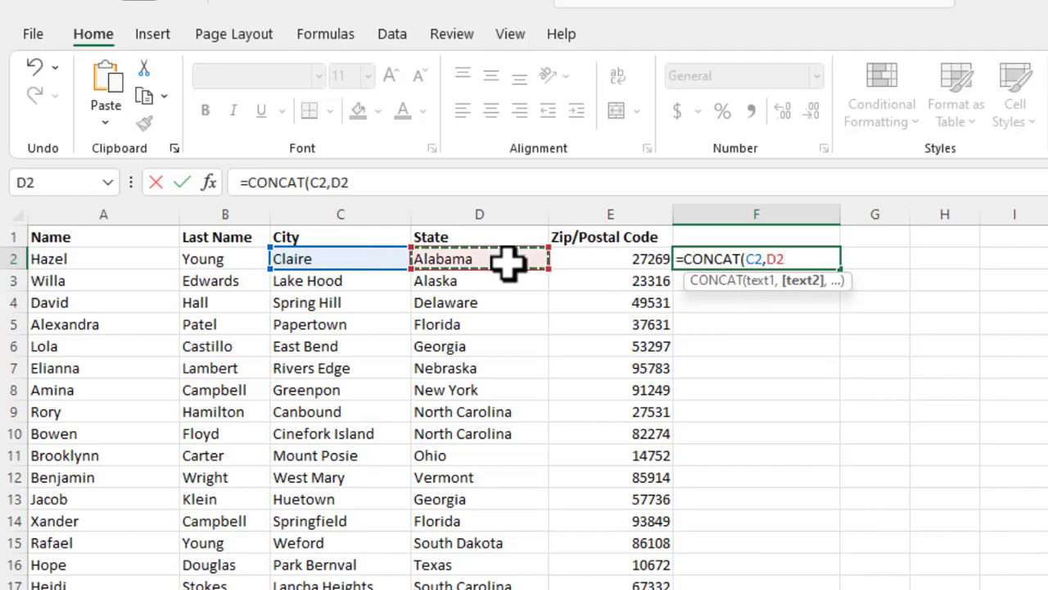
{"action": "type", "text": ","}
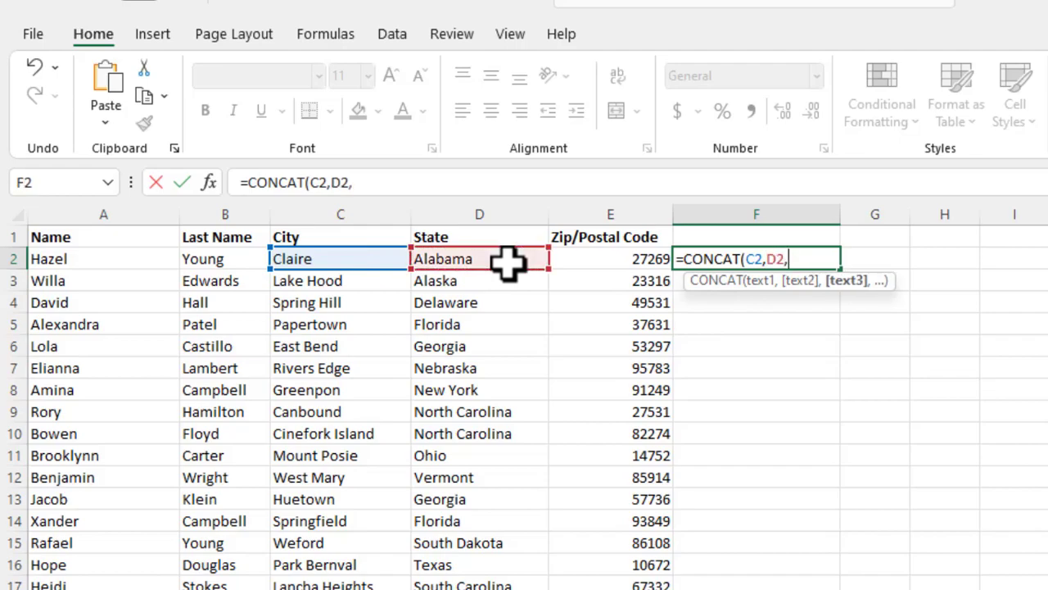
{"action": "left_click", "coordinate": [632, 260]}
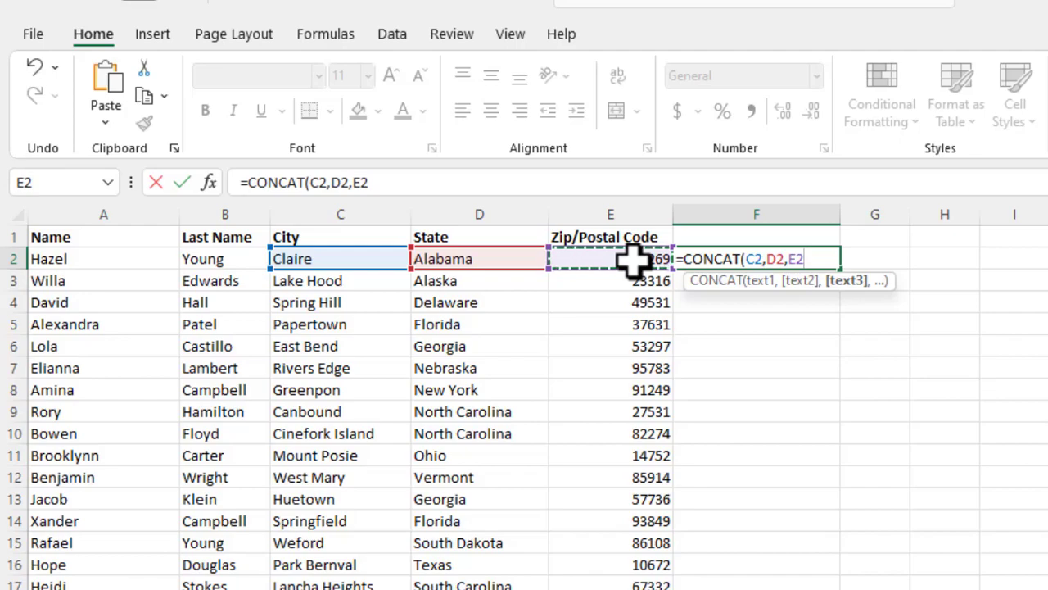
{"action": "type", "text": ")"}
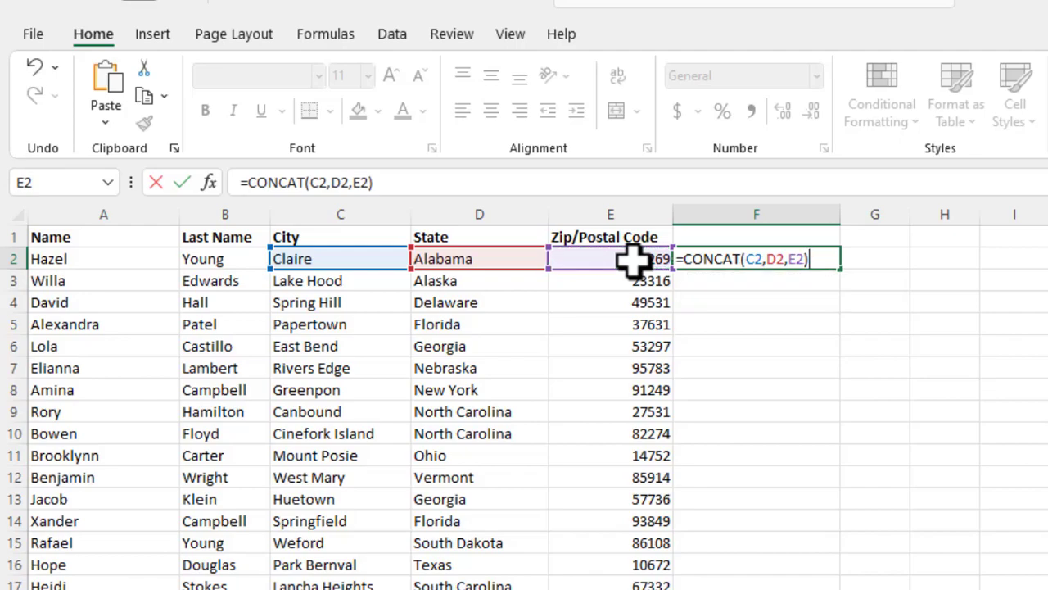
{"action": "key", "text": "Return"}
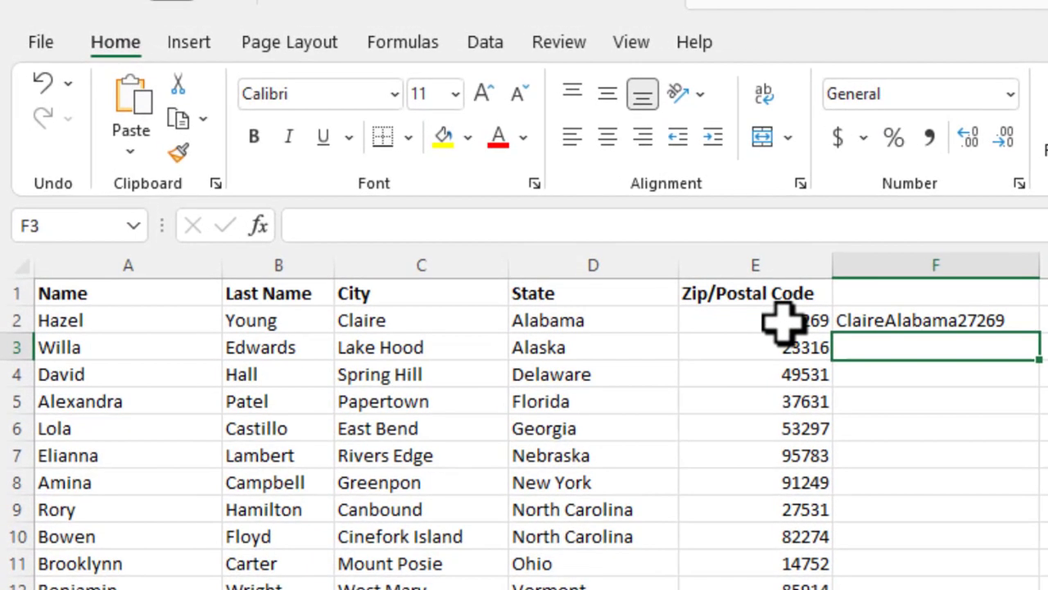
Append a comma to the city in the F2 formula by changing its first argument to C2&","
{"action": "left_click", "coordinate": [876, 316]}
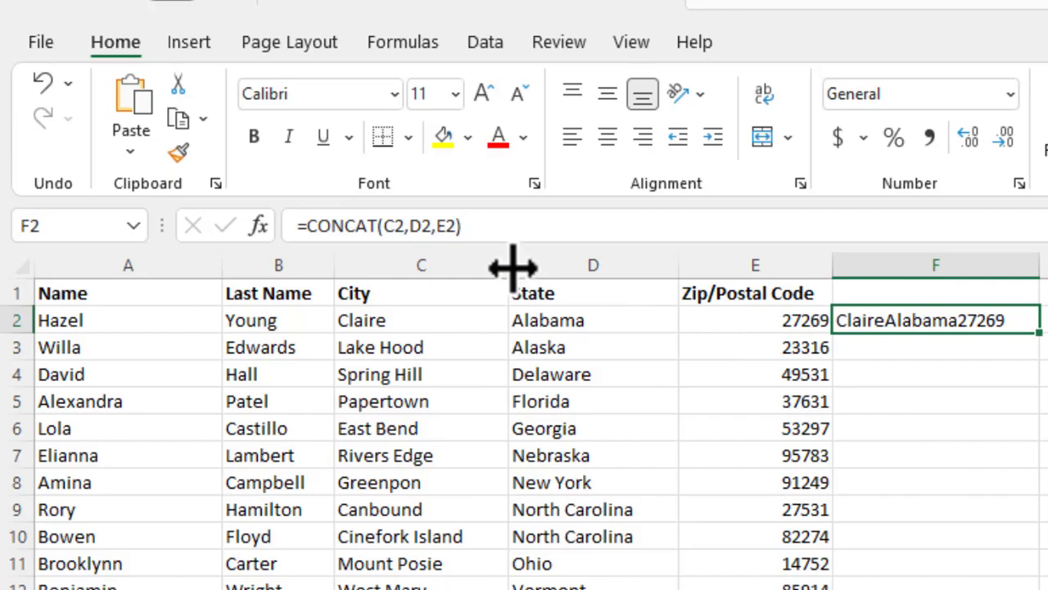
{"action": "left_click", "coordinate": [407, 232]}
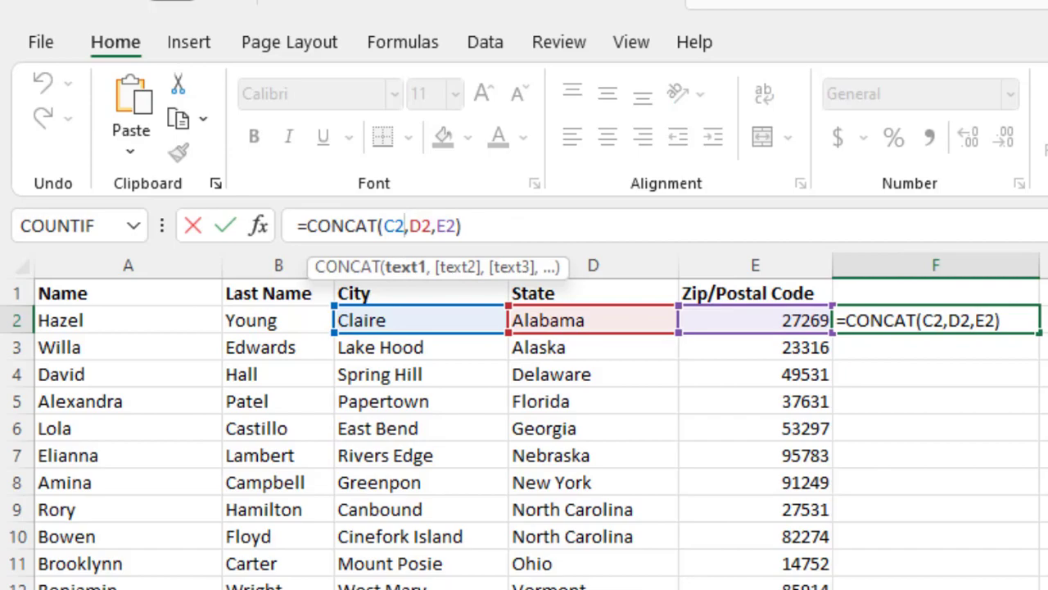
{"action": "type", "text": "&"}
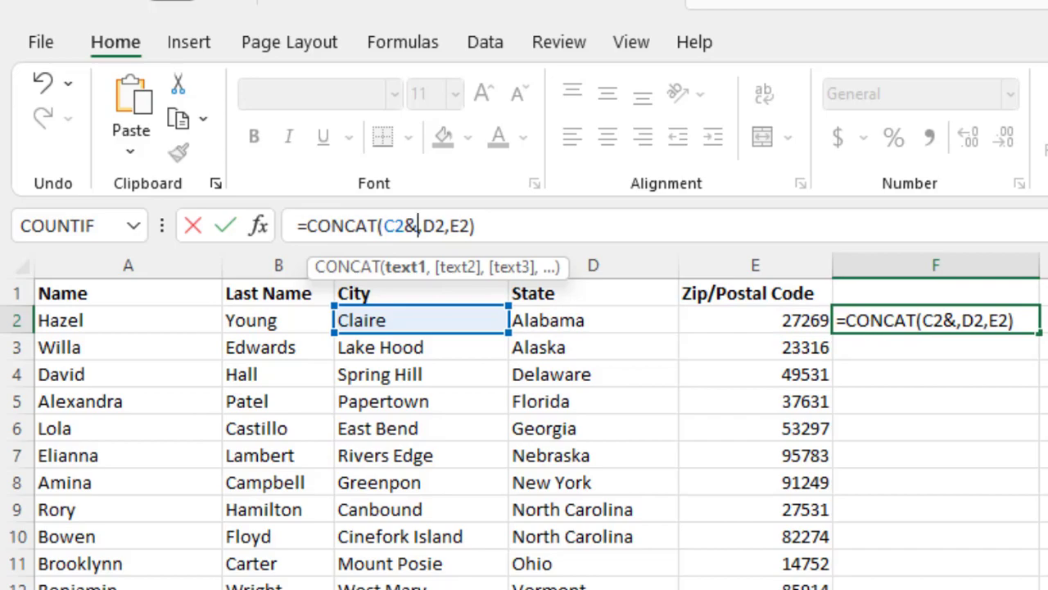
{"action": "type", "text": "\""}
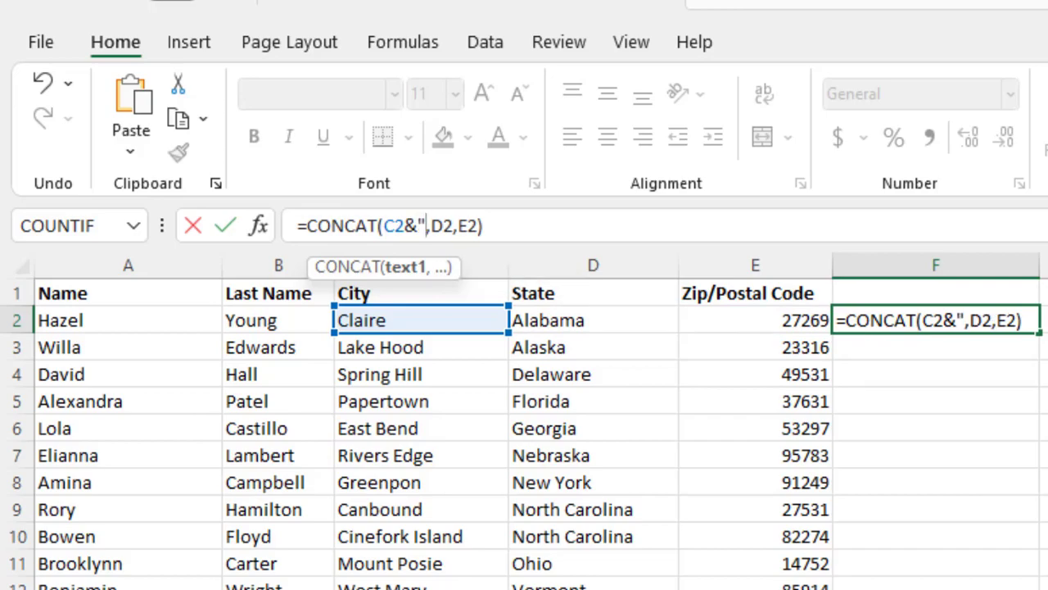
{"action": "type", "text": ","}
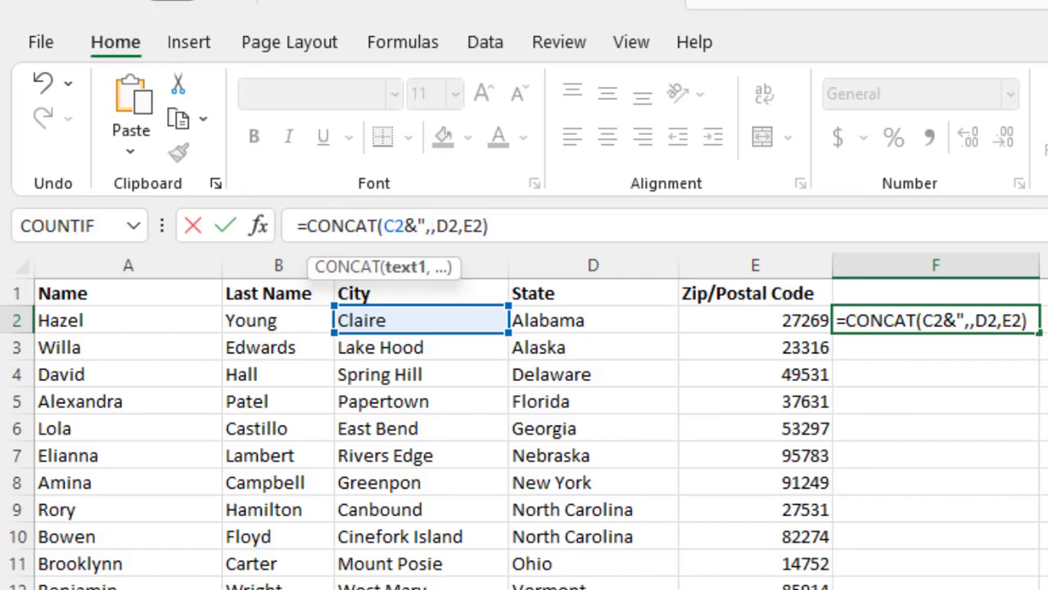
{"action": "type", "text": "\""}
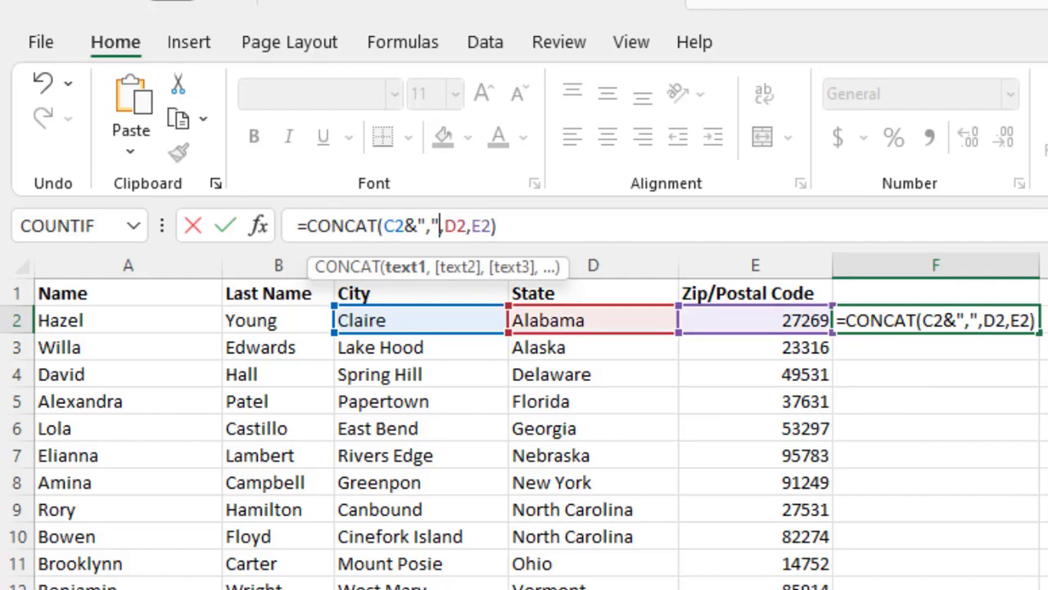
Put a space before the zip code in the F2 formula by changing its last argument to " "&E2
{"action": "key", "text": "Right"}
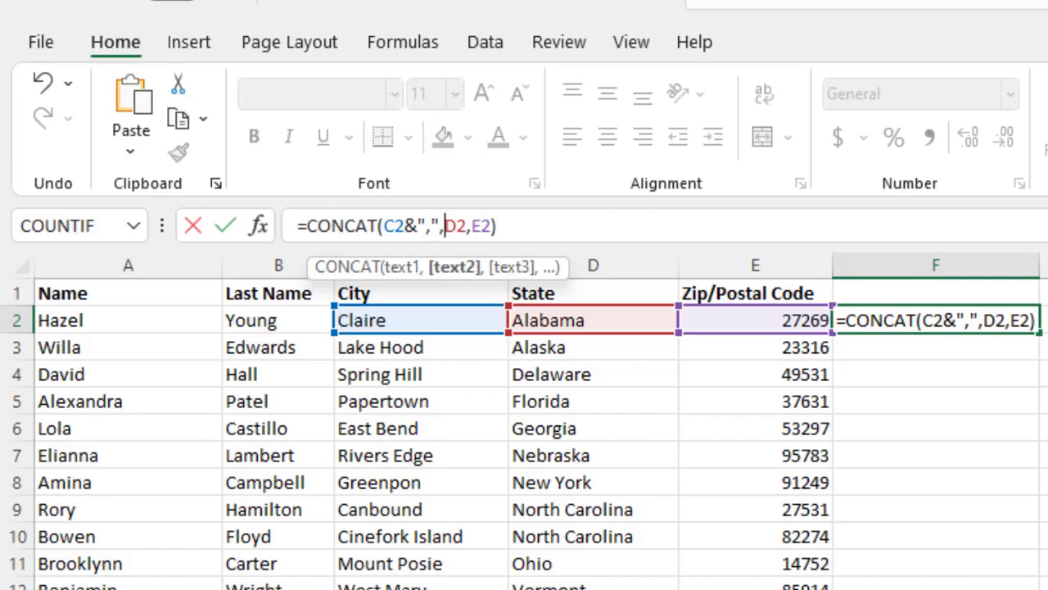
{"action": "key", "text": "Right"}
{"action": "key", "text": "Right"}
{"action": "key", "text": "Right"}
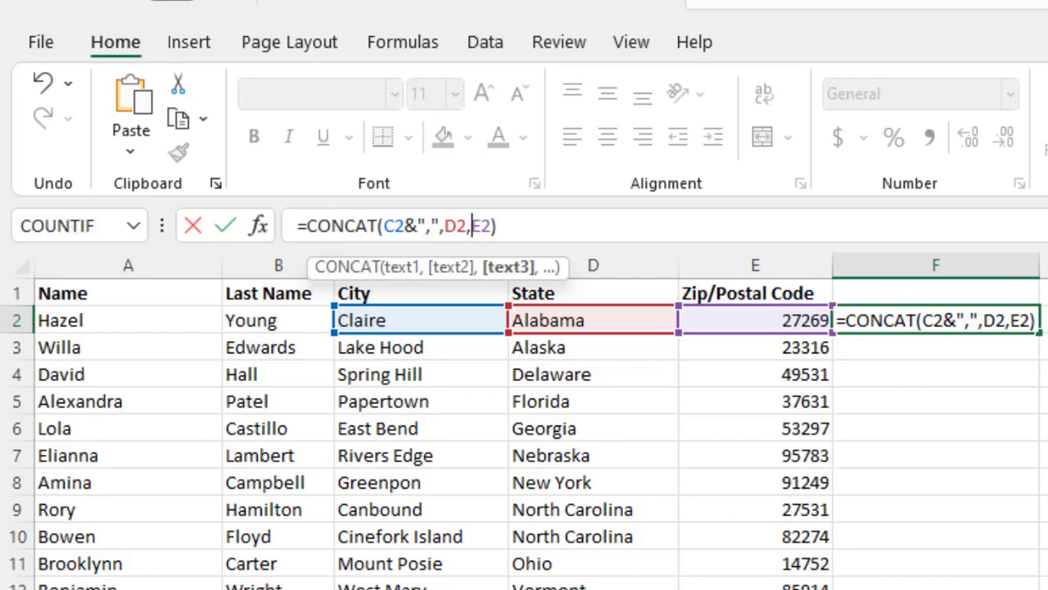
{"action": "type", "text": "\""}
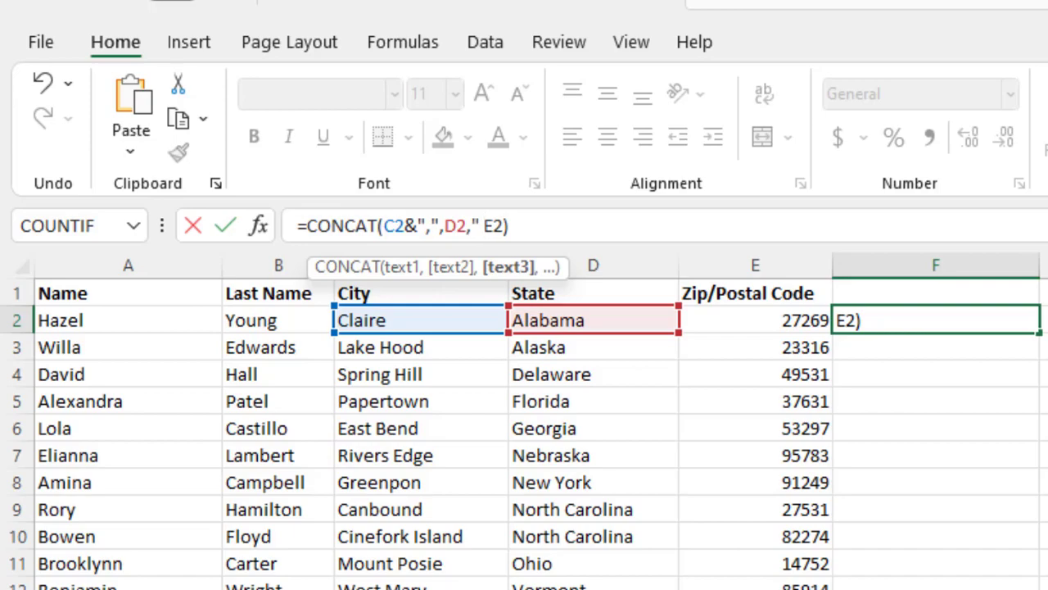
{"action": "type", "text": " \""}
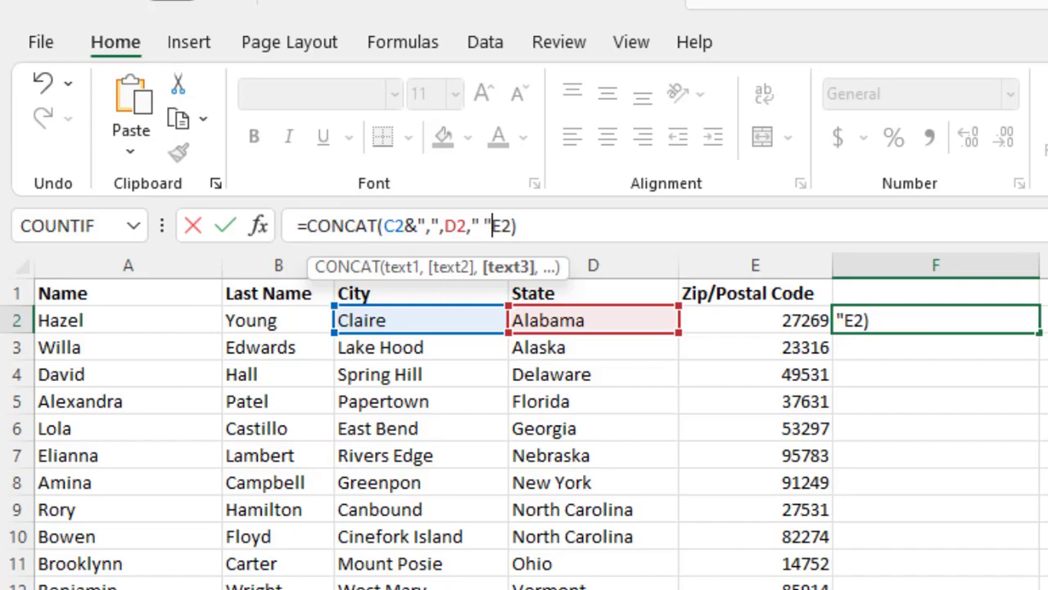
{"action": "type", "text": "&"}
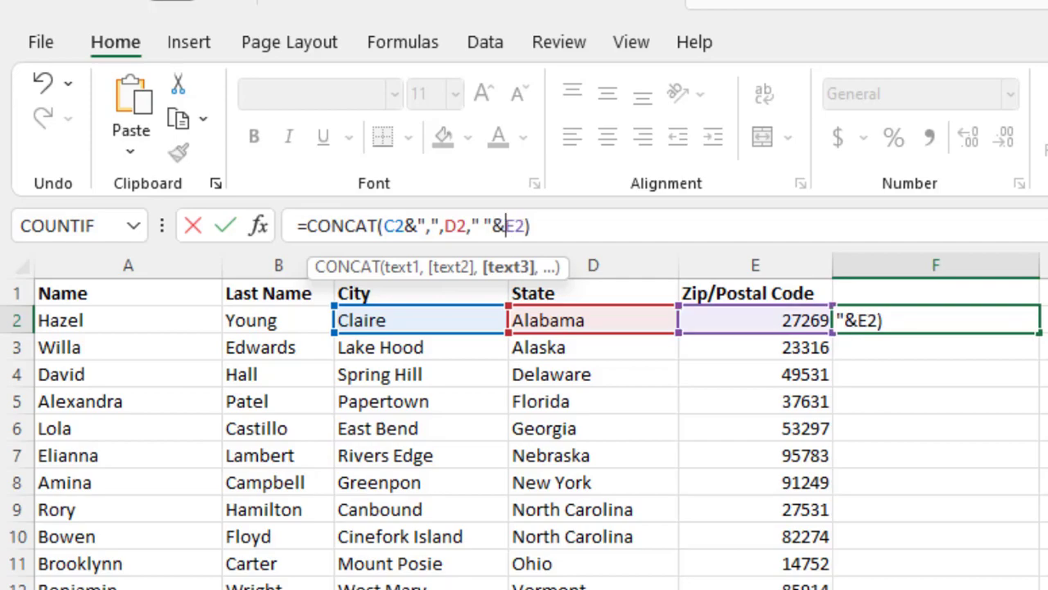
{"action": "key", "text": "Return"}
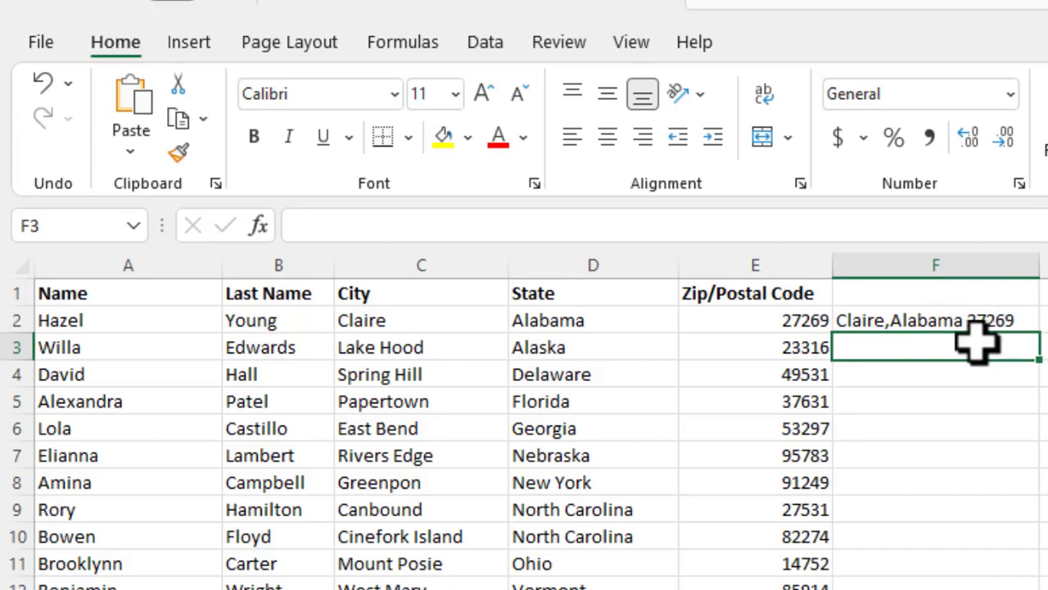
Put a space before the state so the F2 formula reads =CONCAT(C2&","," "&D2," "&E2)
{"action": "left_click", "coordinate": [900, 322]}
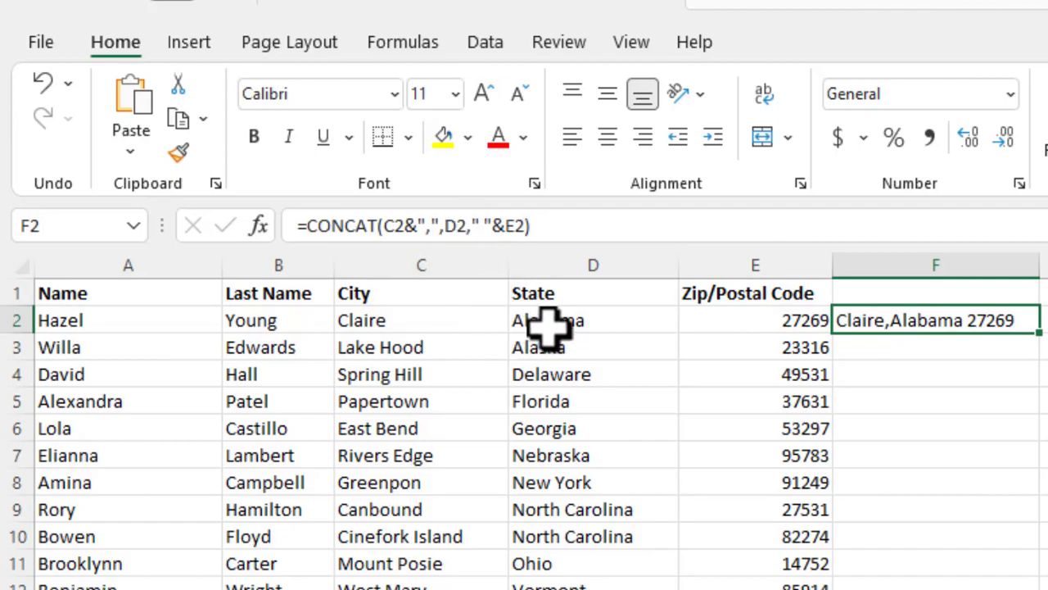
{"action": "left_click", "coordinate": [448, 225]}
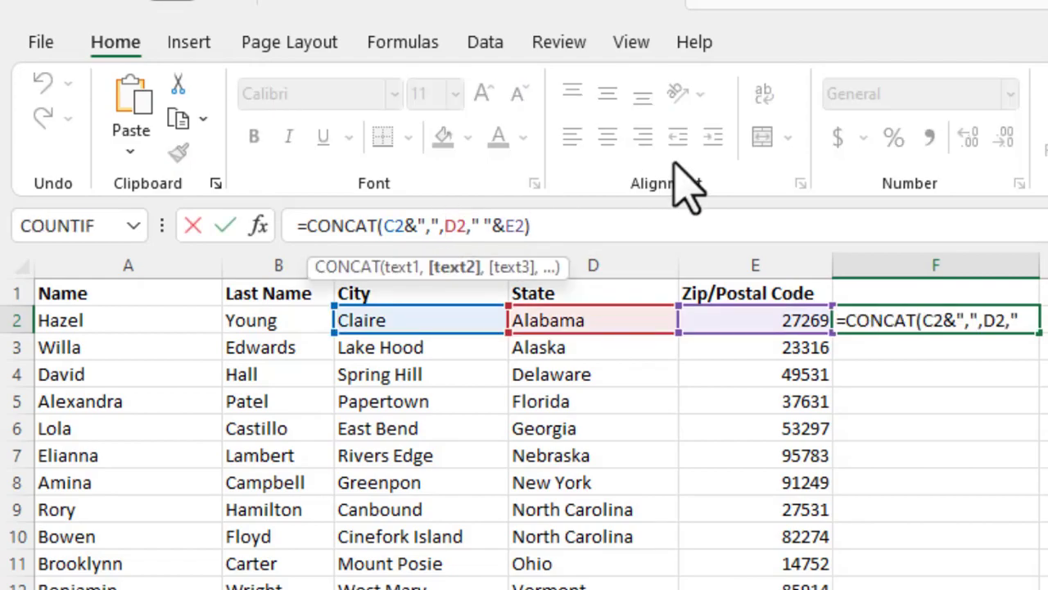
{"action": "type", "text": "\" "}
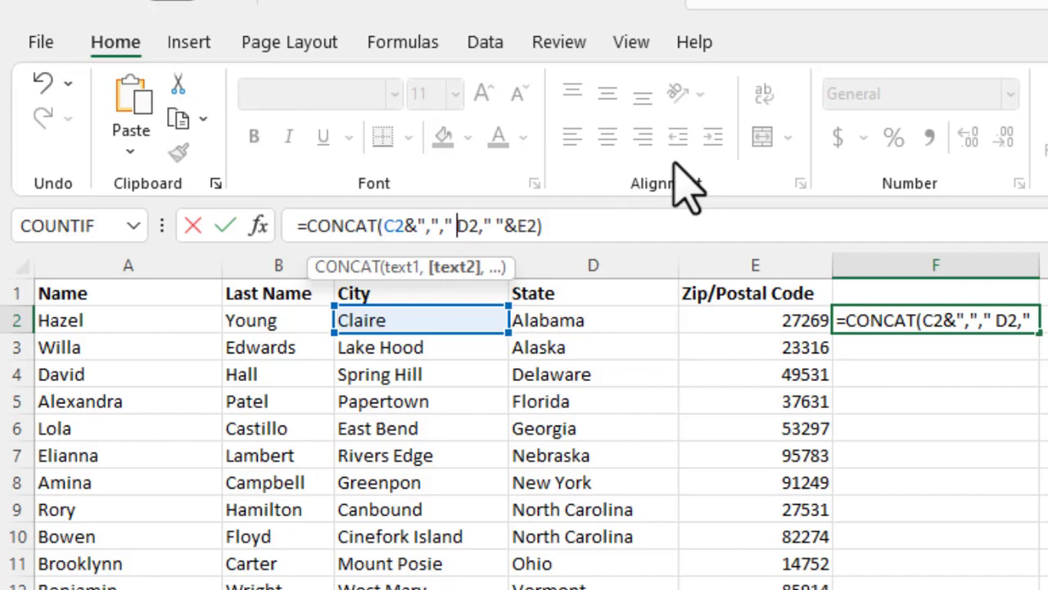
{"action": "type", "text": "\""}
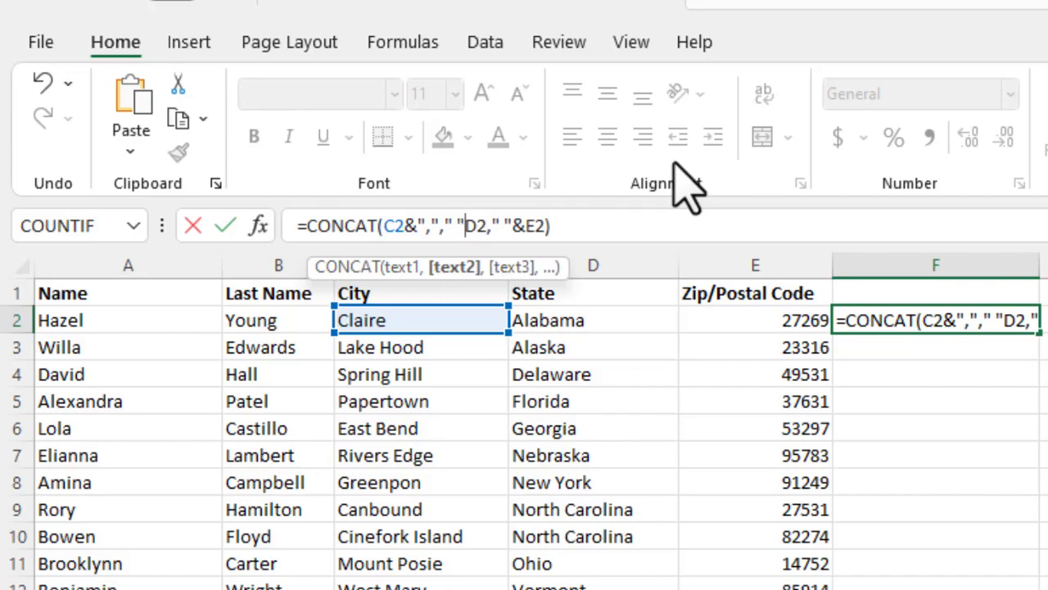
{"action": "type", "text": "&"}
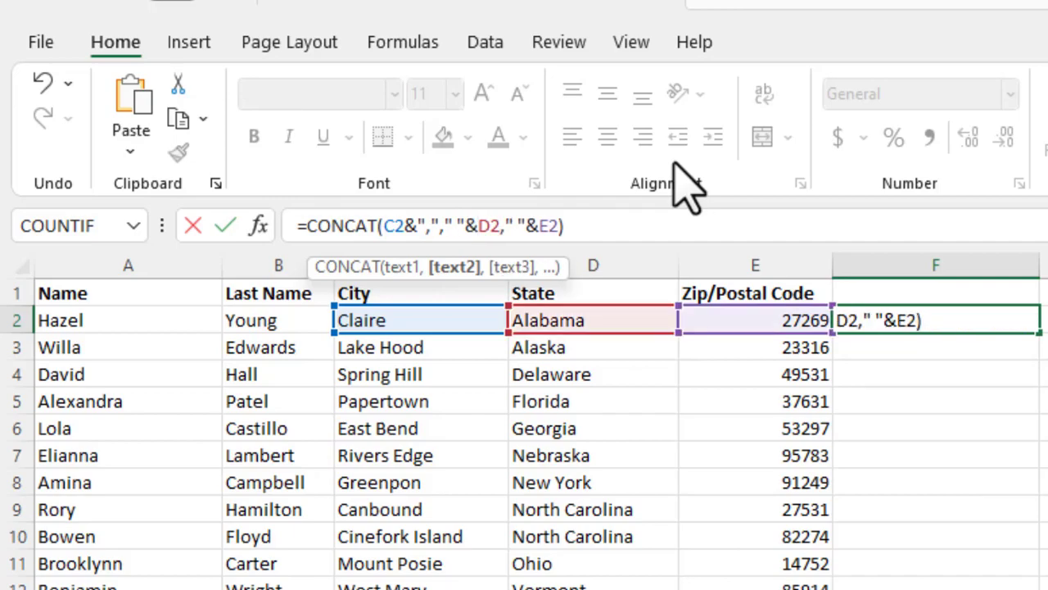
{"action": "key", "text": "Return"}
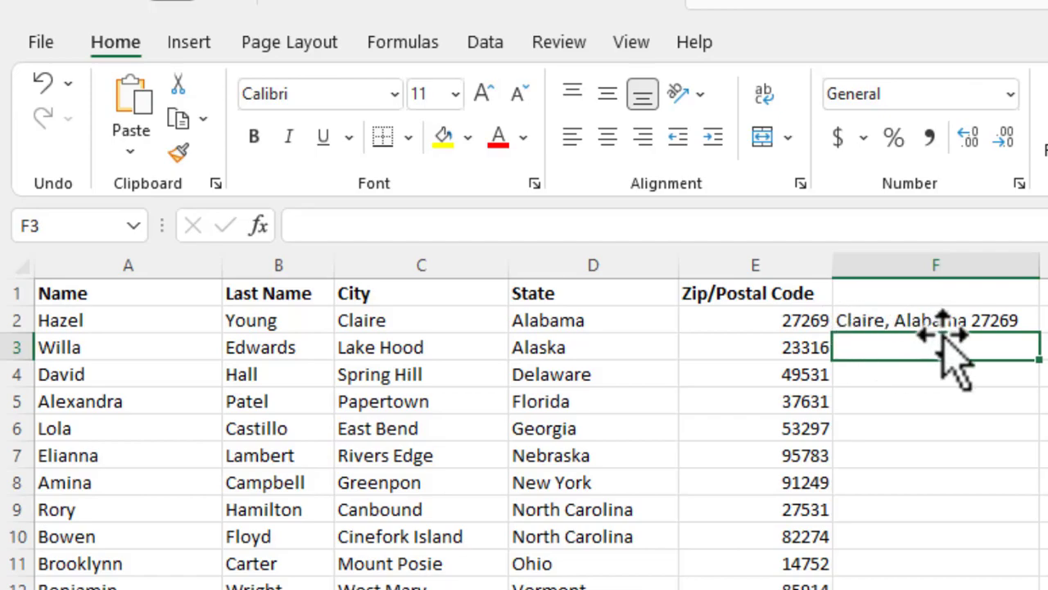
Fill the F2 formula down column F for all records and widen the column
{"action": "left_click", "coordinate": [993, 320]}
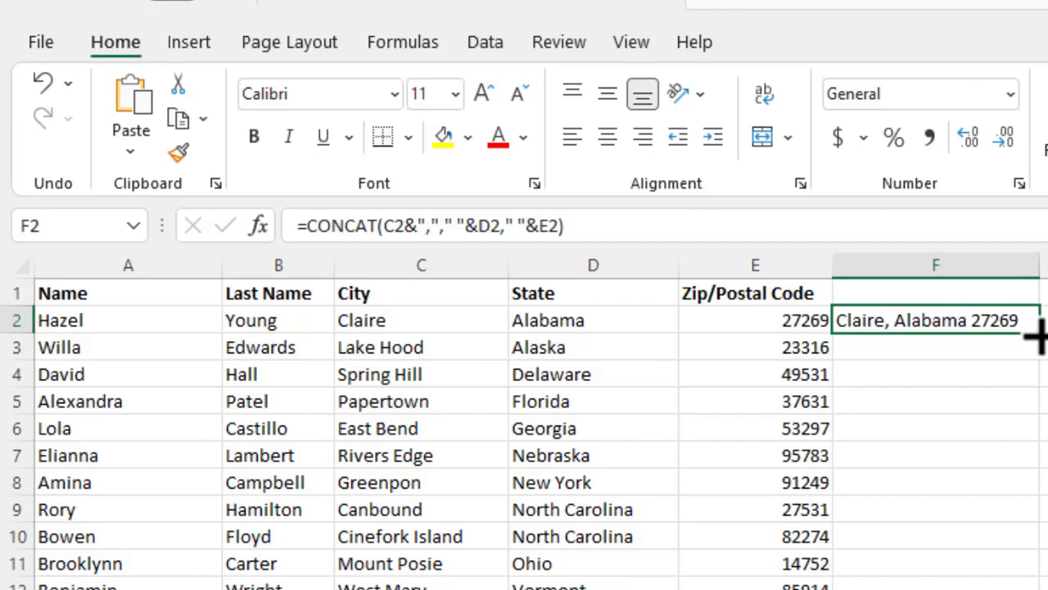
{"action": "left_click_drag", "start_coordinate": [1036, 336], "coordinate": [1019, 455]}
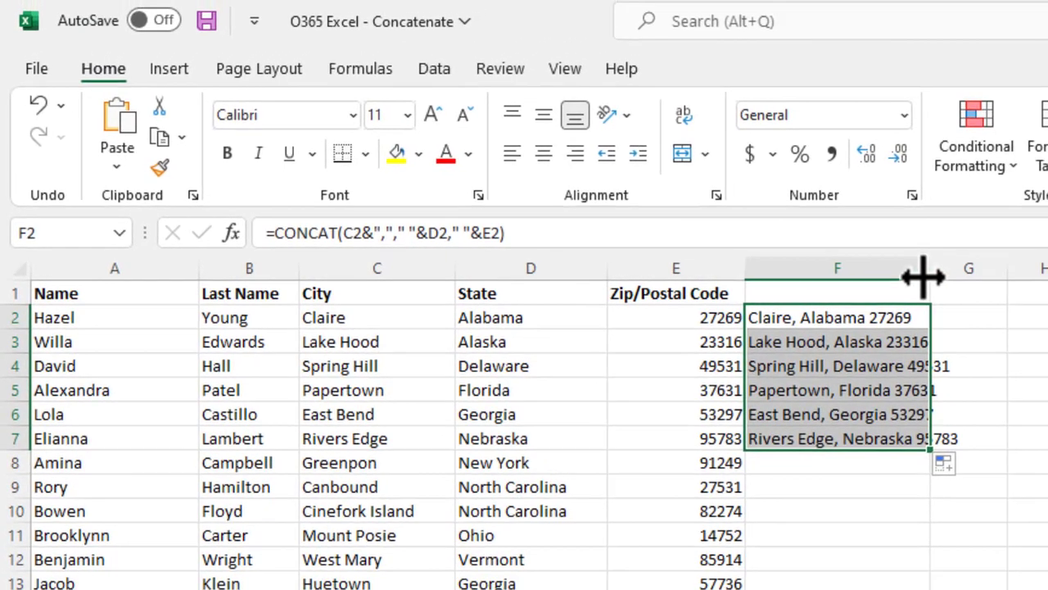
{"action": "left_click_drag", "start_coordinate": [923, 277], "coordinate": [1006, 280]}
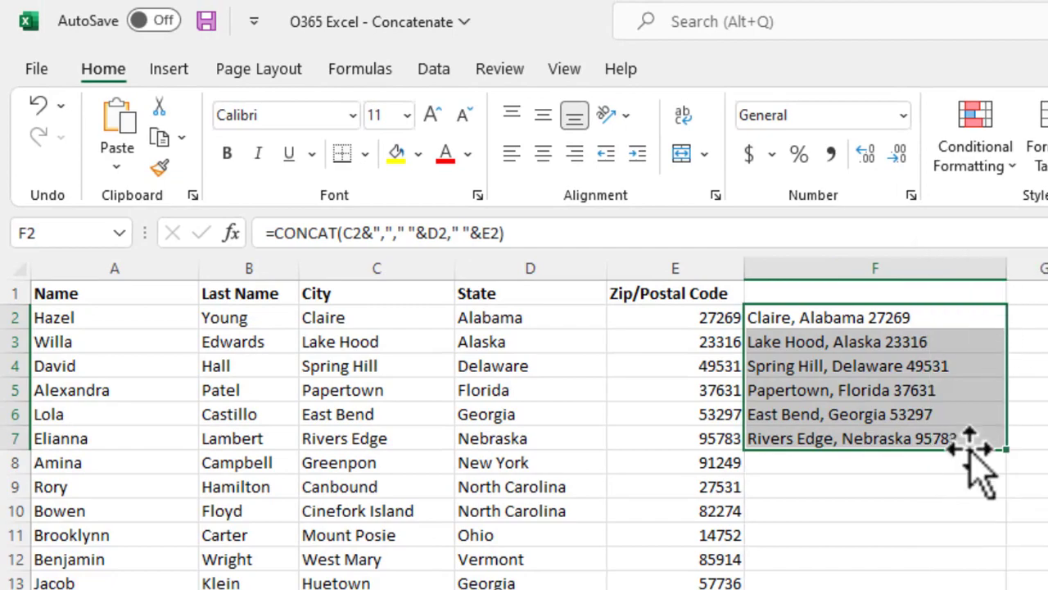
{"action": "double_click", "coordinate": [1012, 449]}
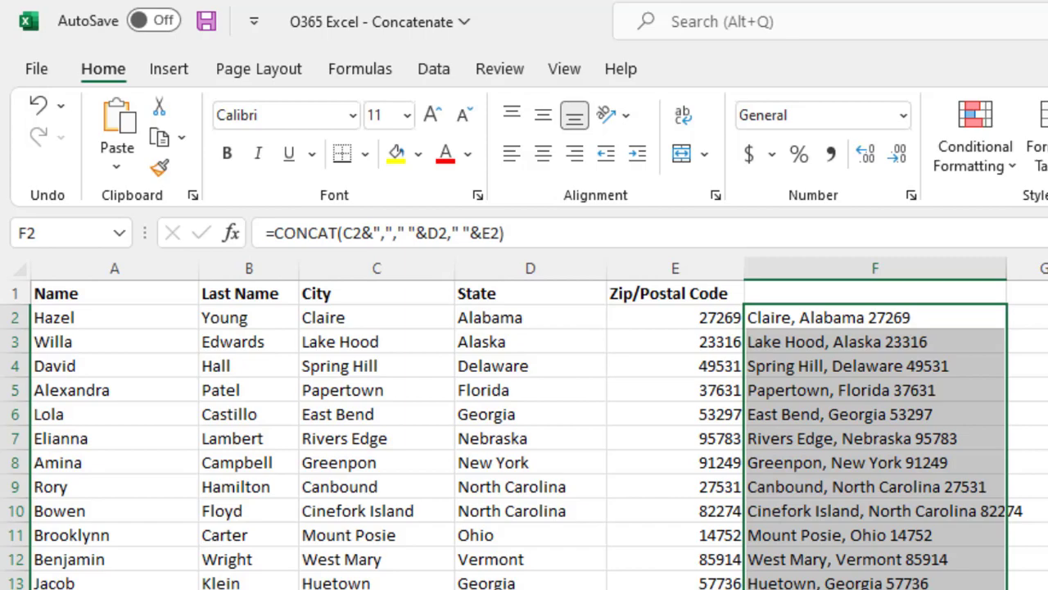
{"action": "left_click", "coordinate": [1047, 317]}
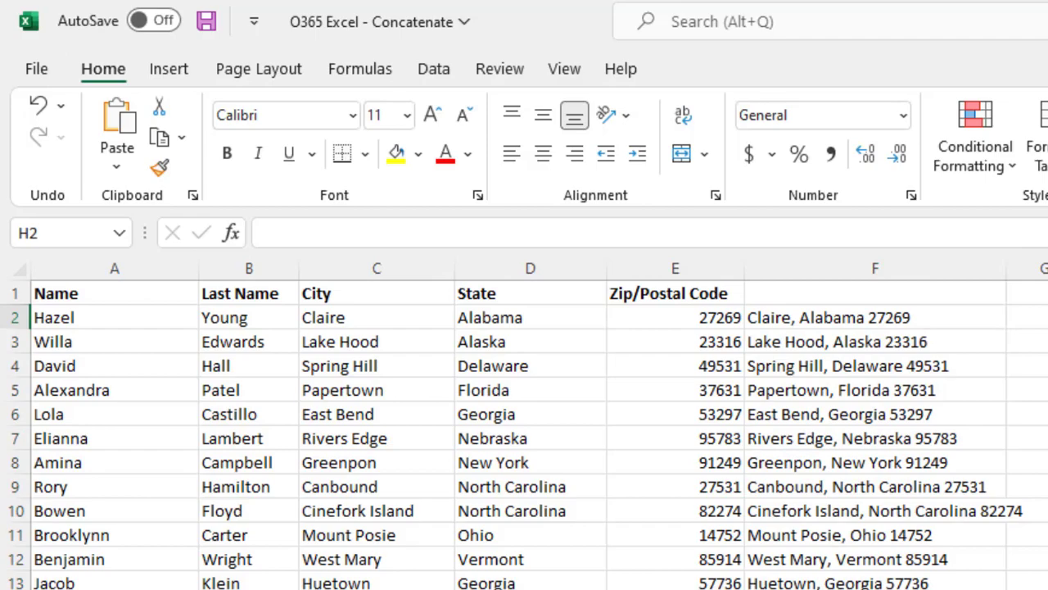